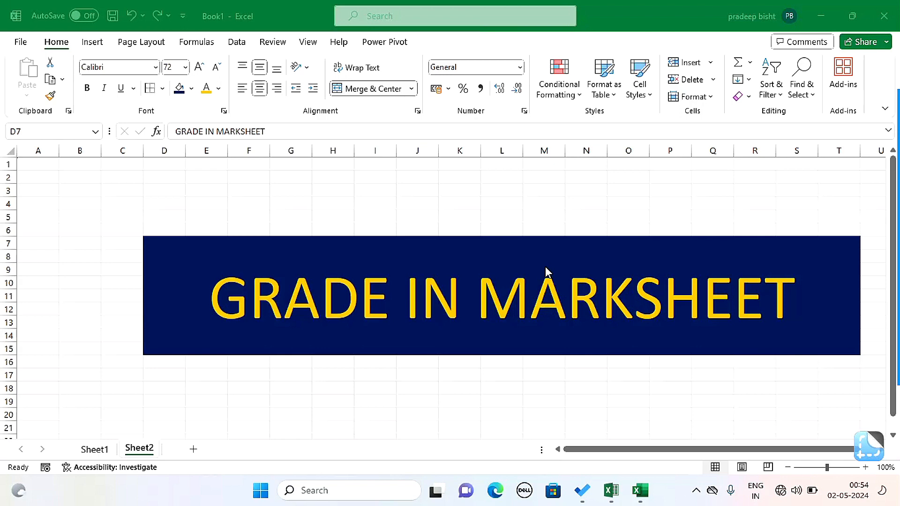
- Switch to Sheet1 and examine the marksheet's titles, its Total, Percentage, Average and Grade columns, and the formulas in row 7
key(ctrl+Page_Up)
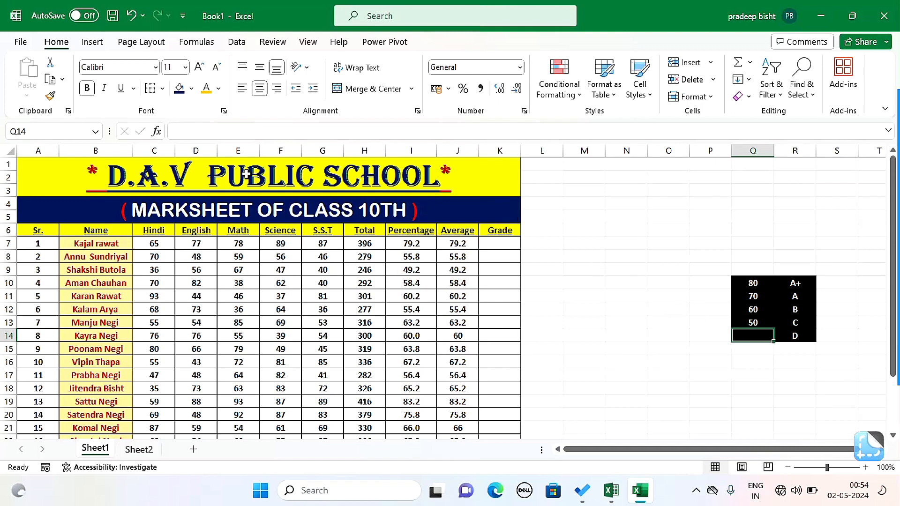
click(404, 181)
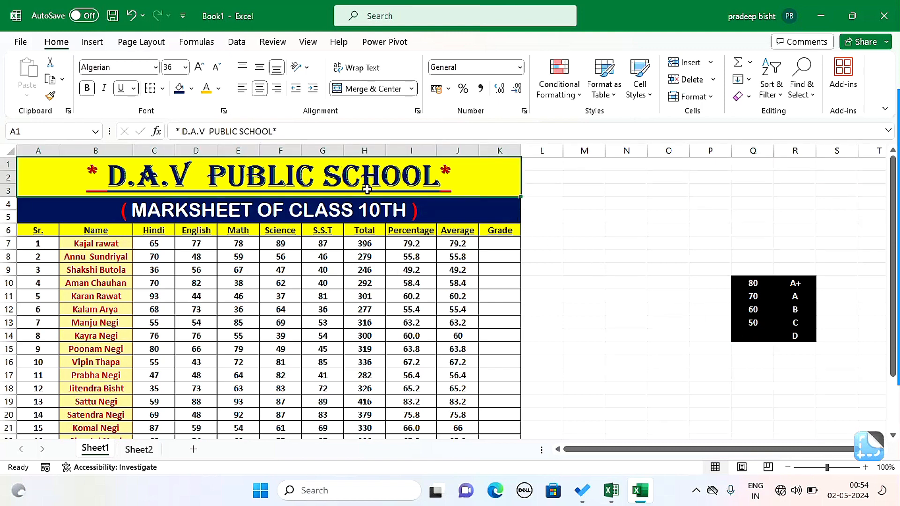
click(209, 210)
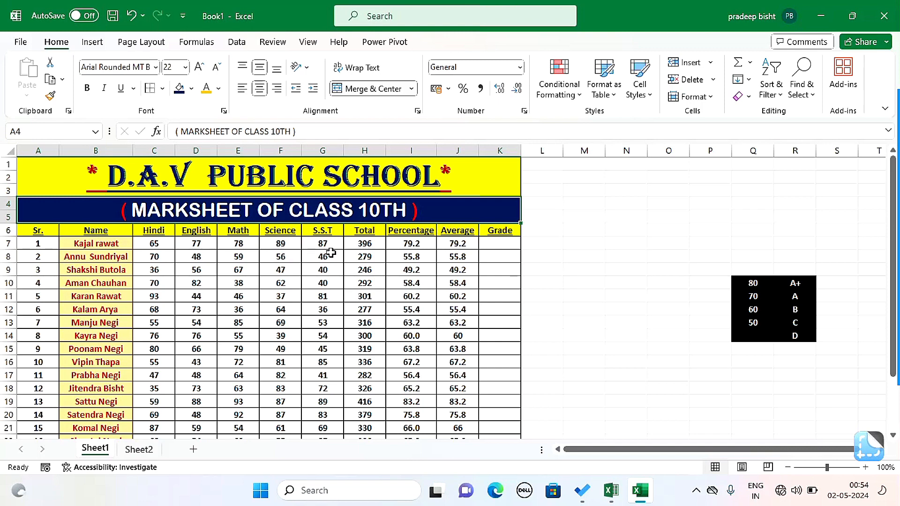
click(368, 230)
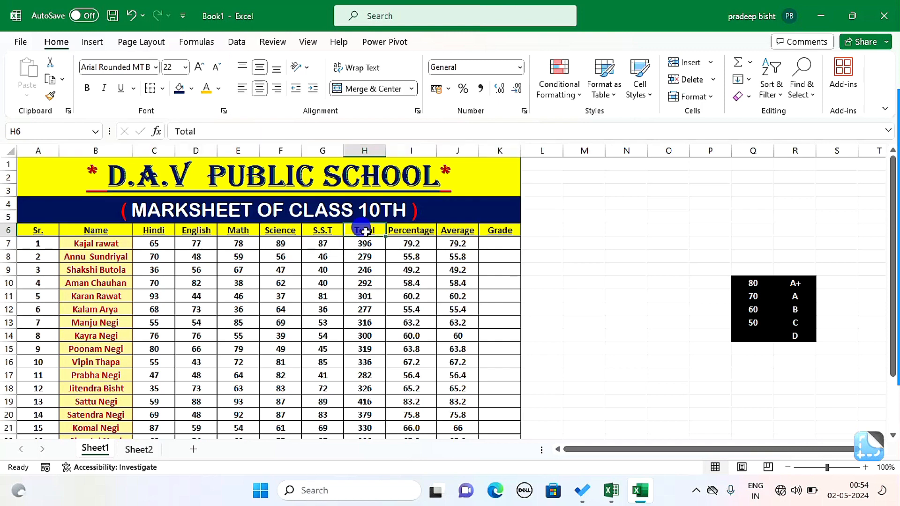
click(403, 233)
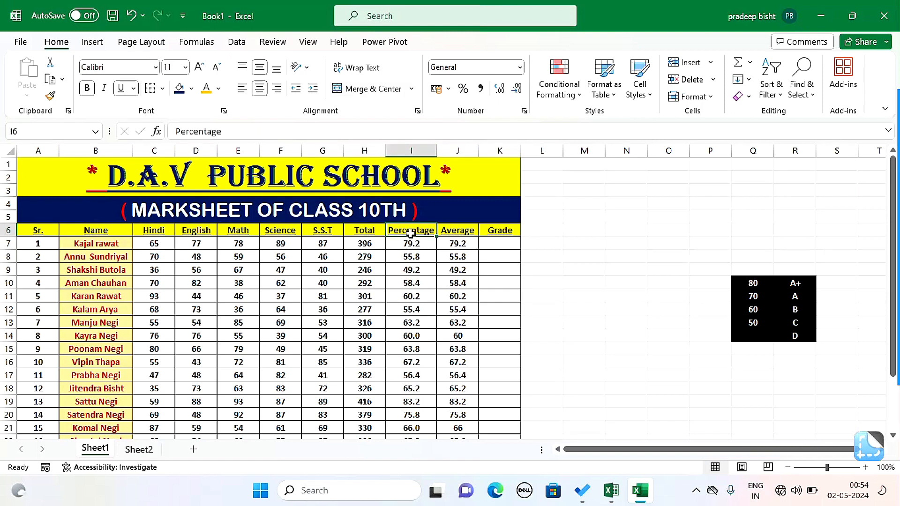
click(449, 232)
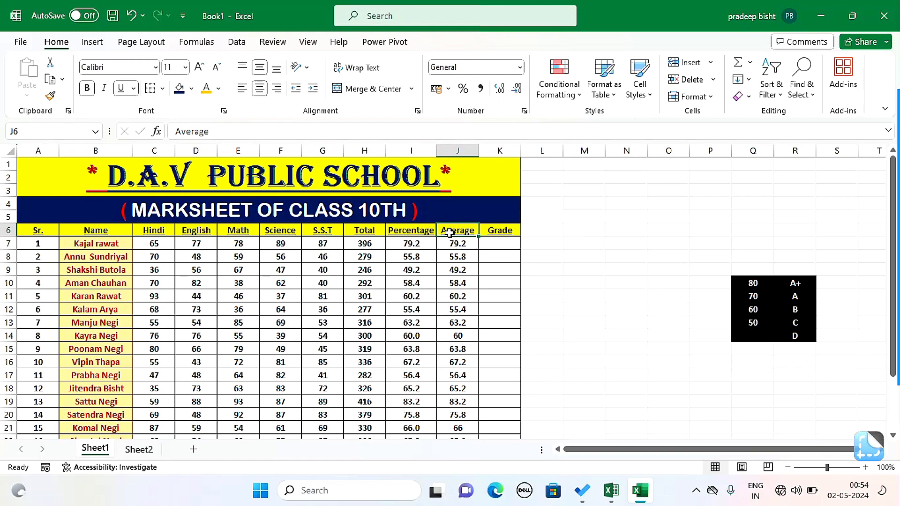
click(489, 234)
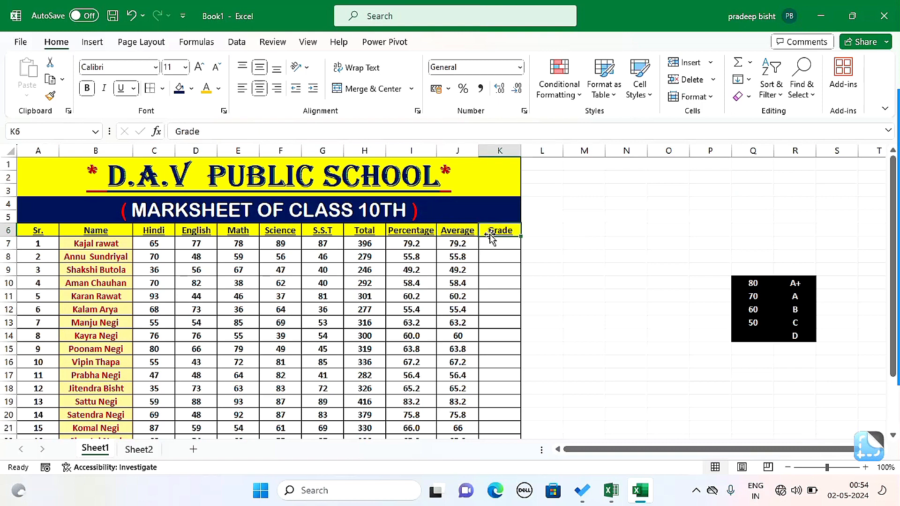
click(490, 240)
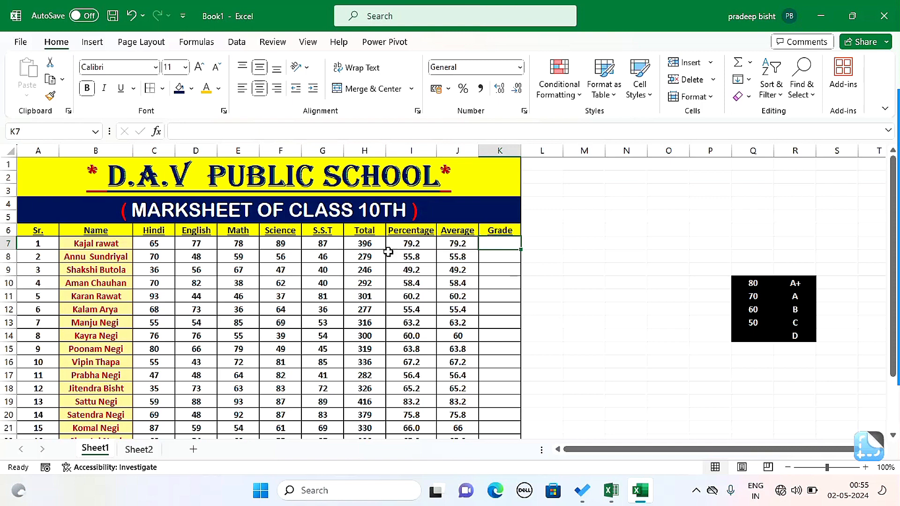
click(403, 240)
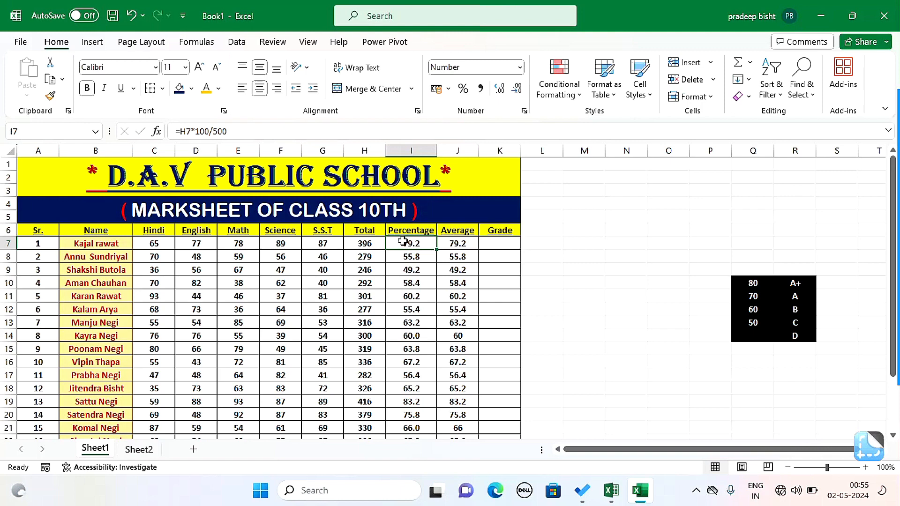
click(448, 242)
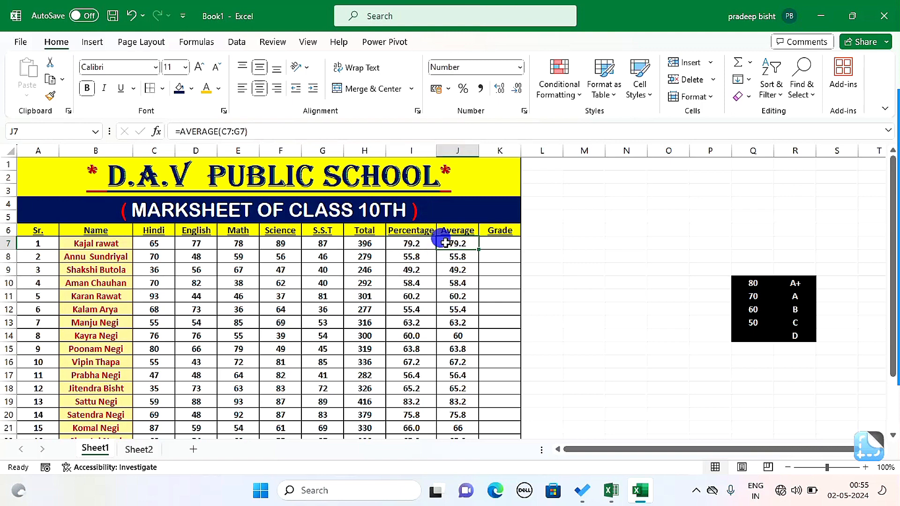
click(497, 241)
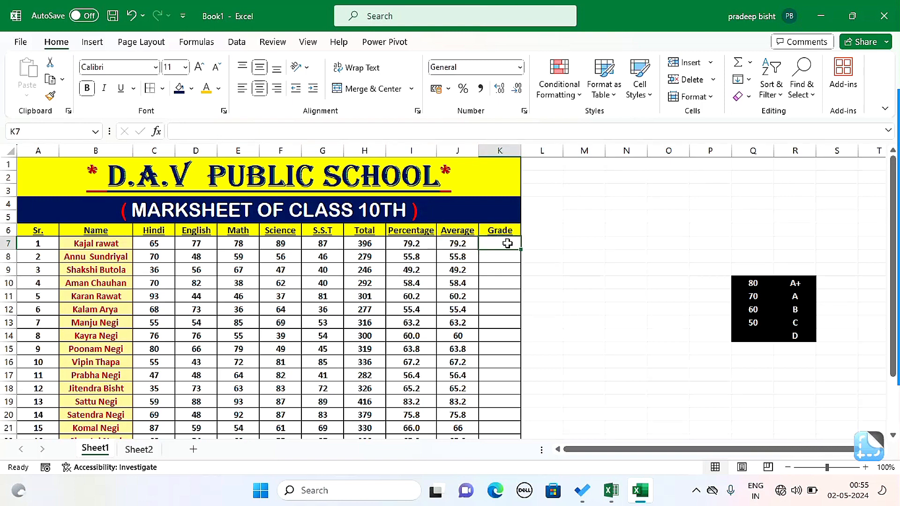
click(581, 282)
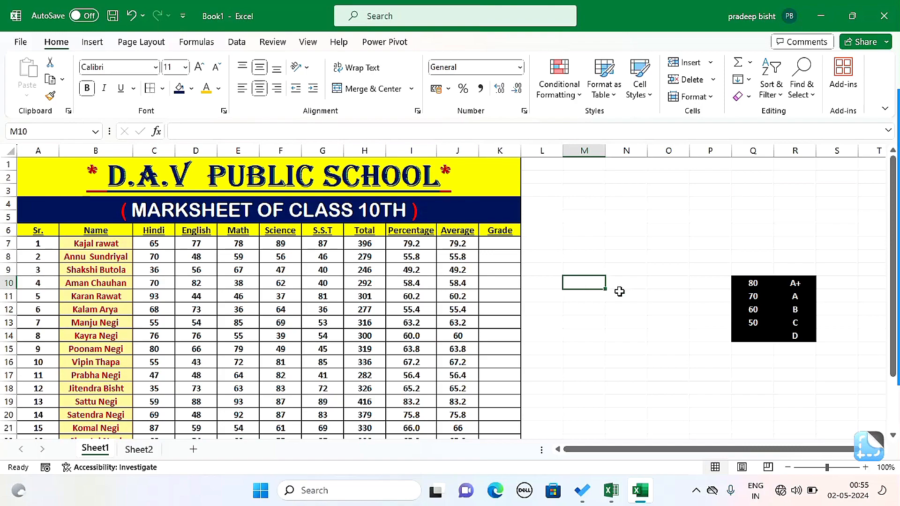
- Examine the grading criteria table in Q10:R14, matching each minimum percentage to its grade
drag(739, 283, 783, 330)
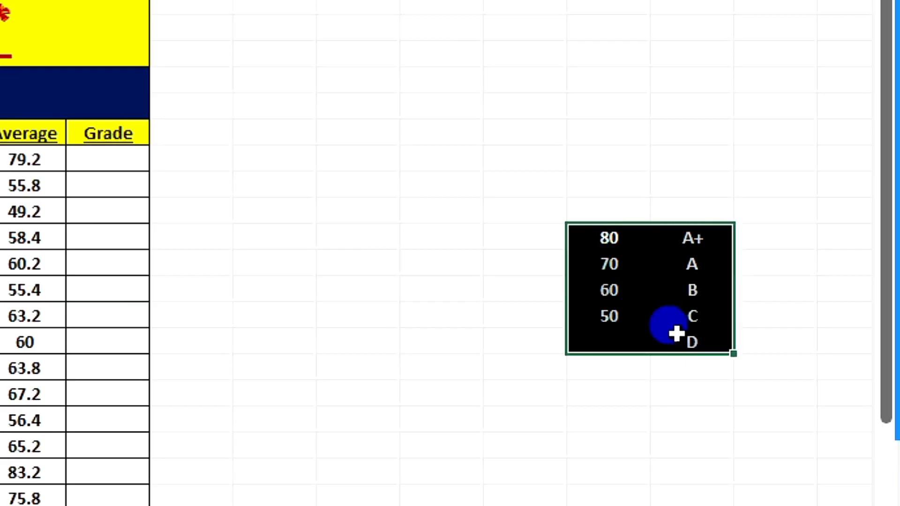
drag(677, 333, 705, 319)
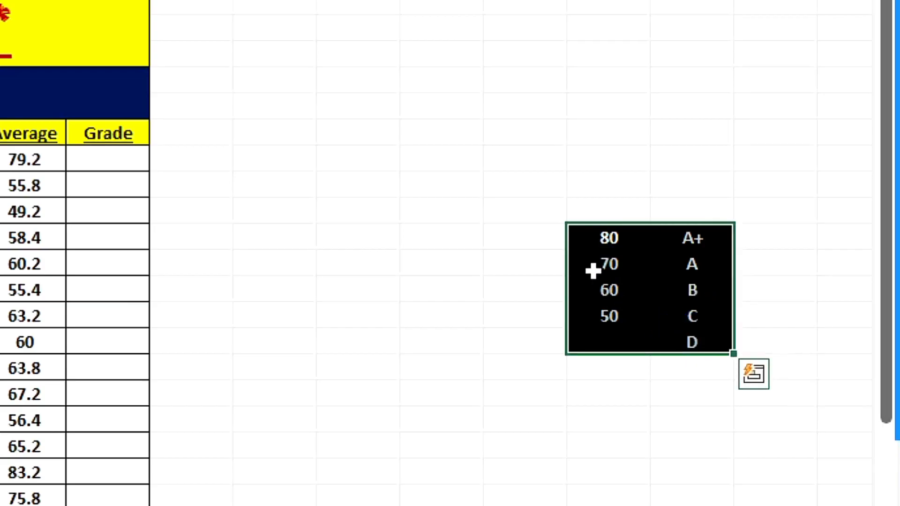
click(595, 244)
click(524, 288)
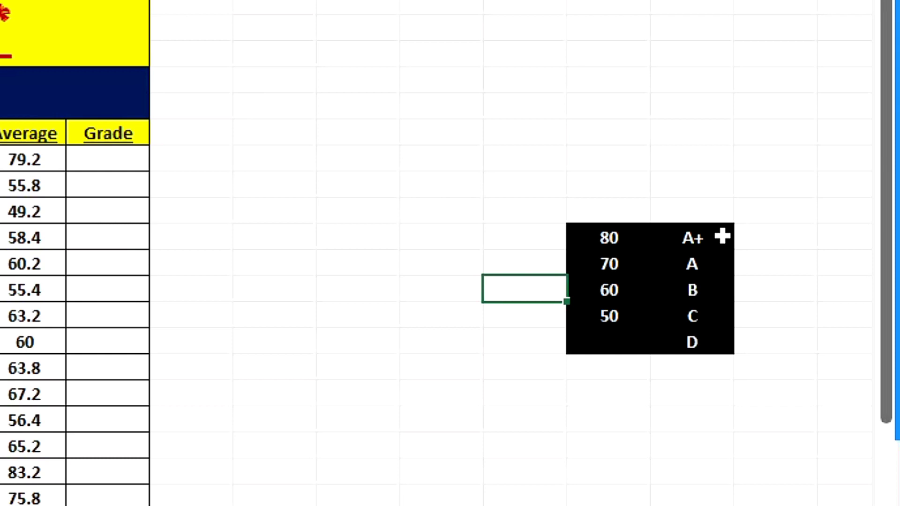
click(615, 263)
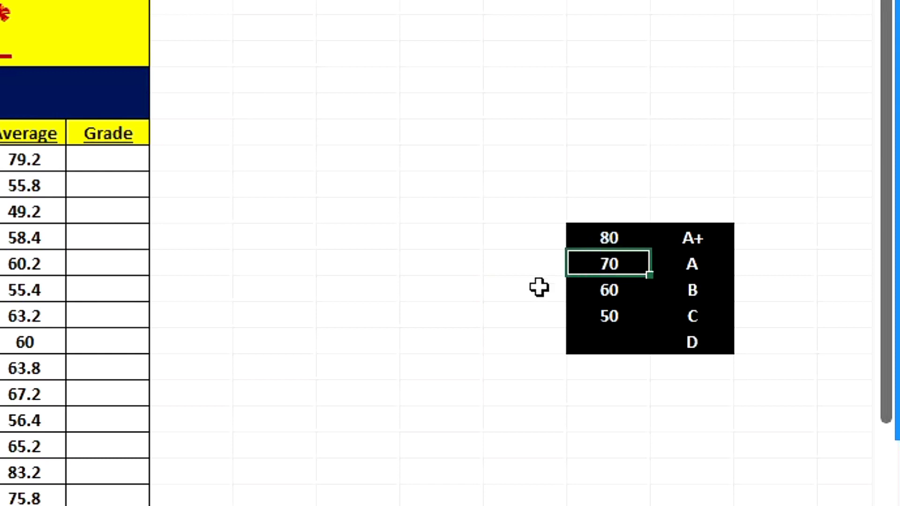
click(689, 272)
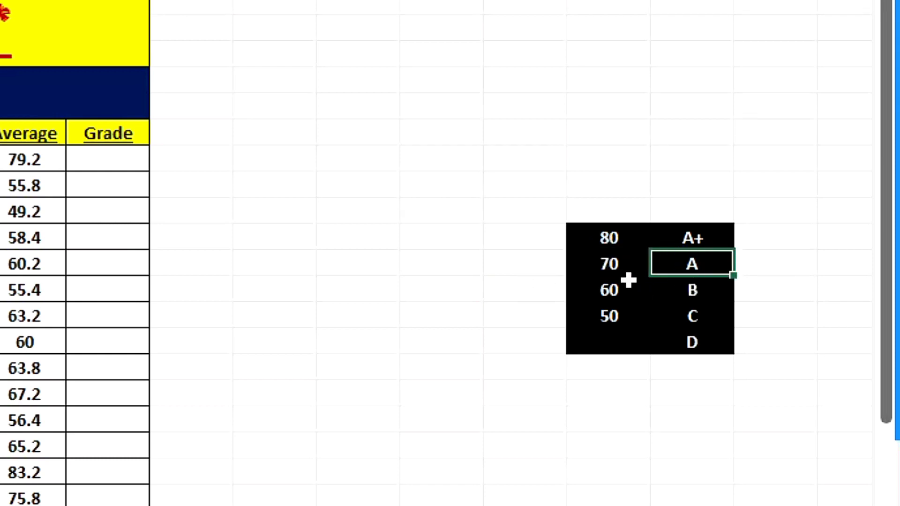
click(620, 287)
click(697, 291)
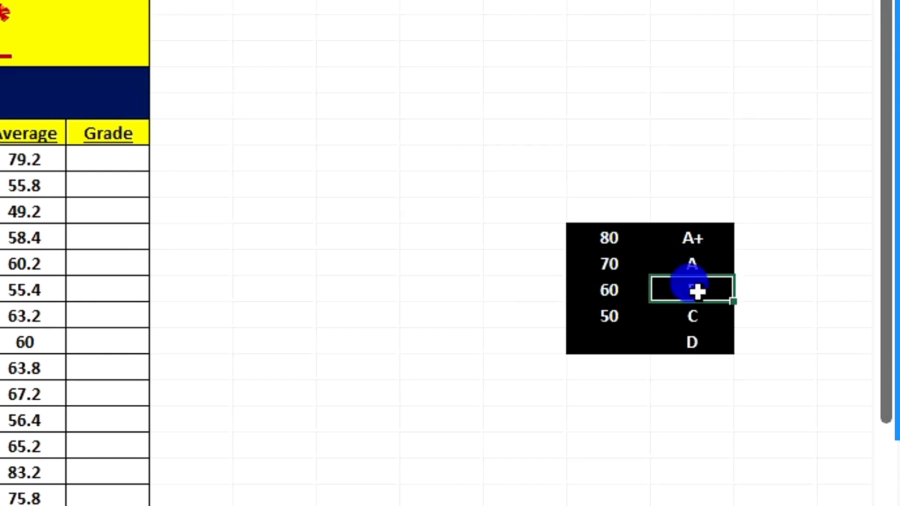
click(600, 317)
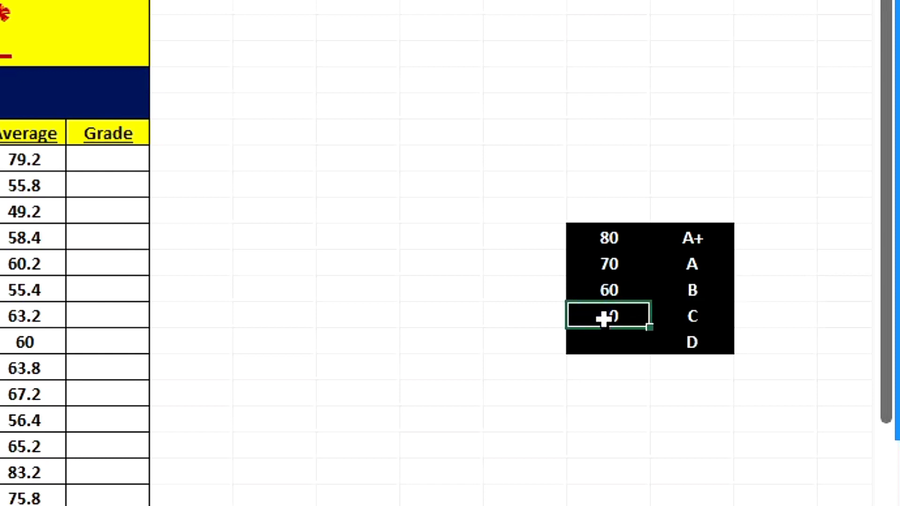
click(685, 323)
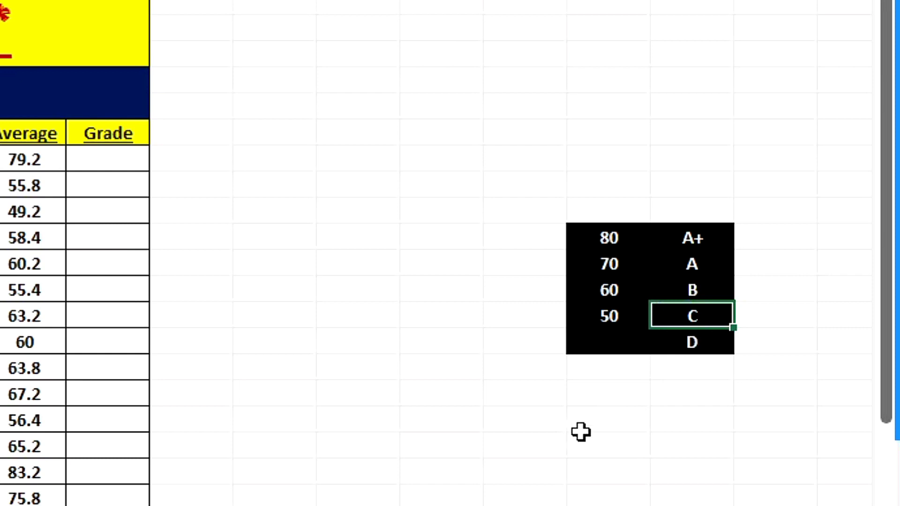
click(710, 338)
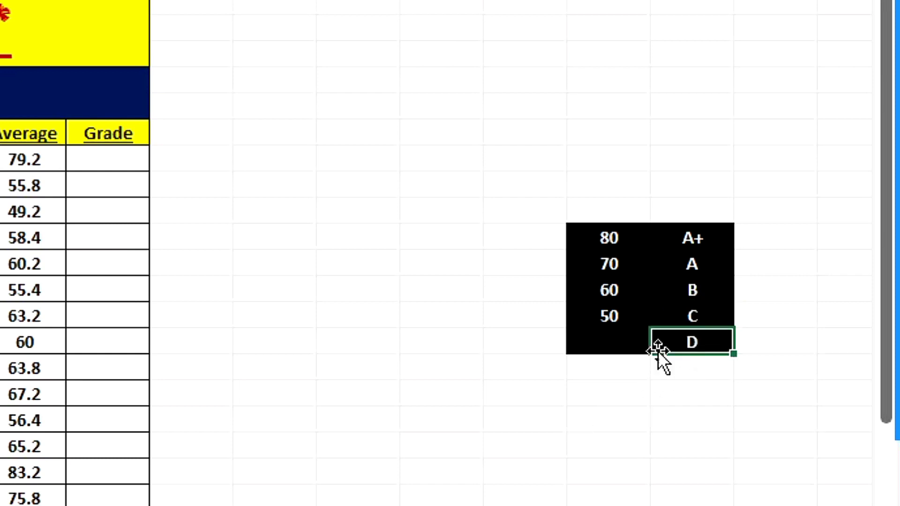
click(606, 334)
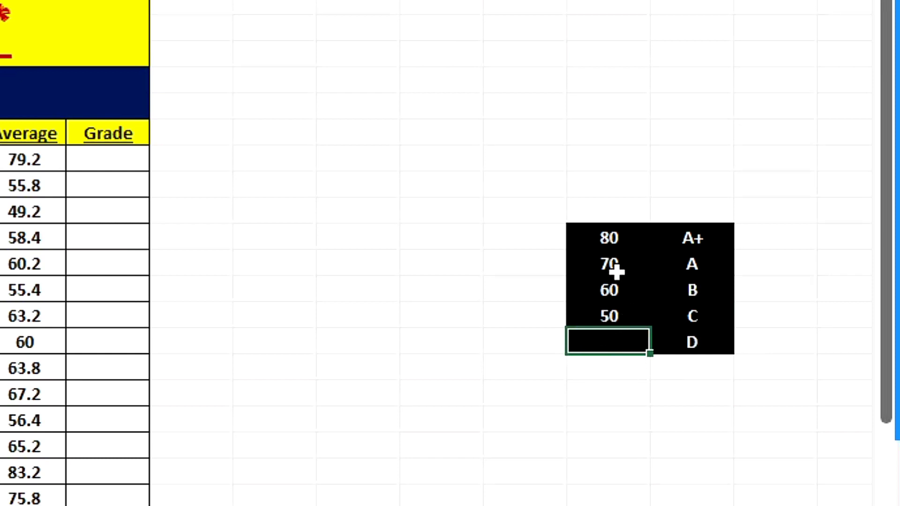
drag(592, 233, 698, 353)
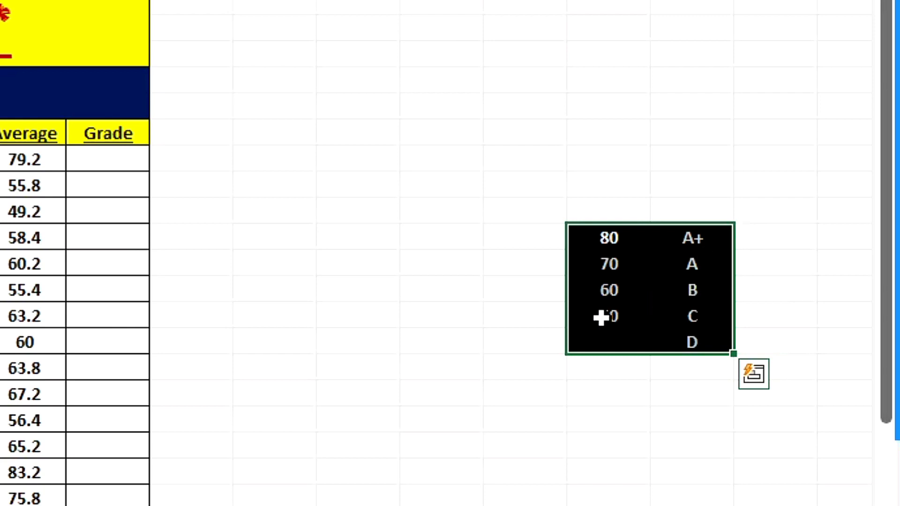
click(696, 343)
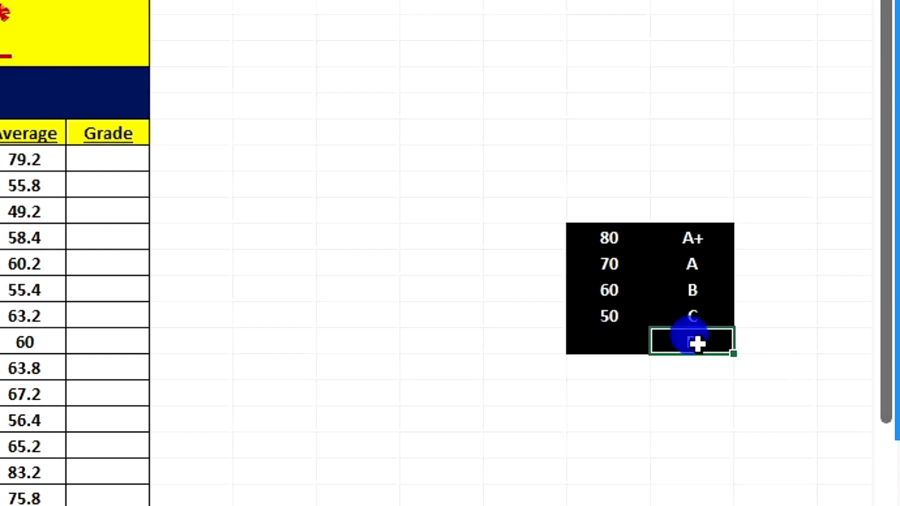
click(418, 228)
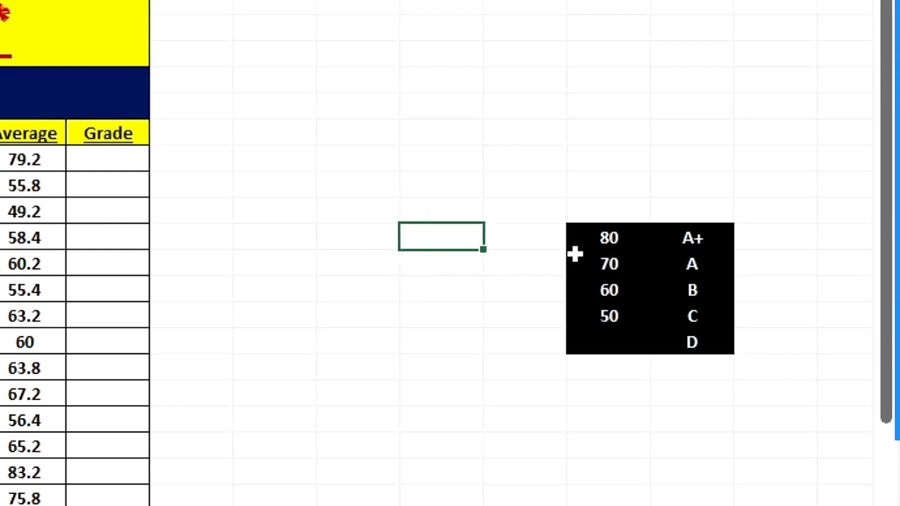
mouse_move(575, 237)
mouse_down()
mouse_move(630, 306)
mouse_move(684, 340)
mouse_up()
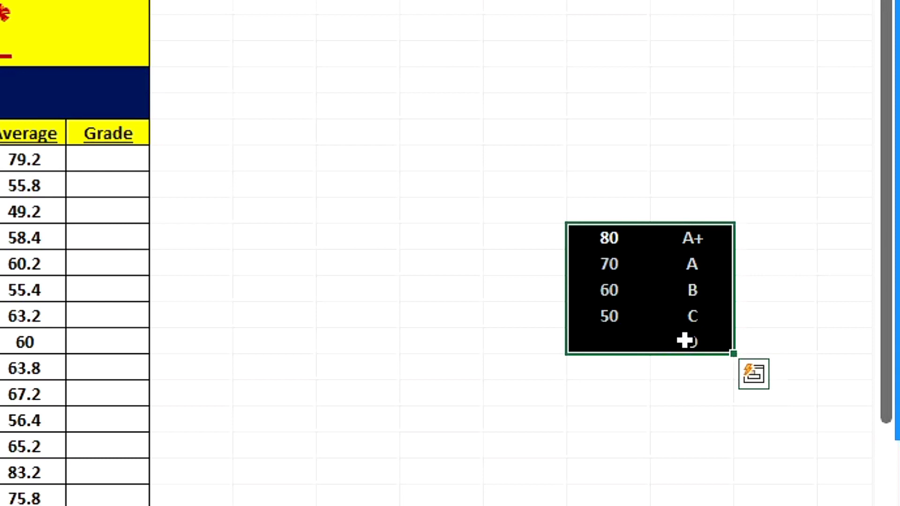
drag(594, 238, 609, 333)
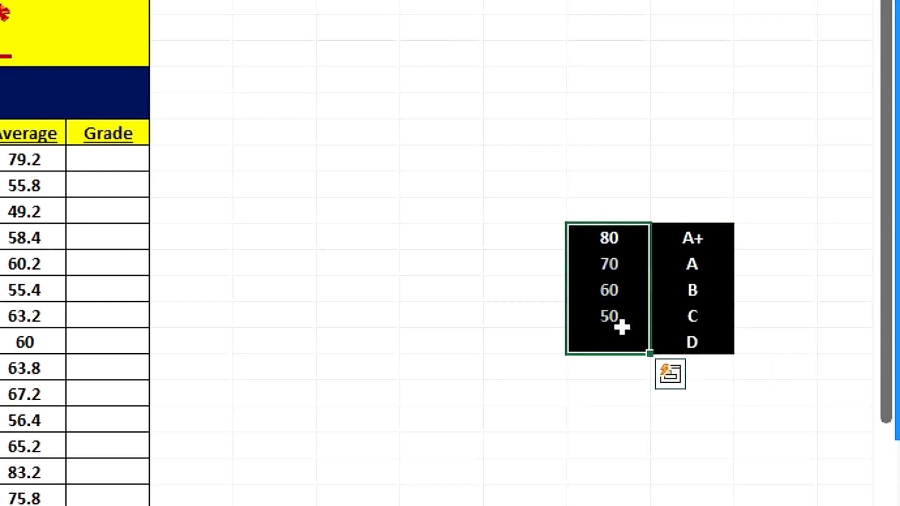
drag(719, 233, 717, 342)
click(526, 351)
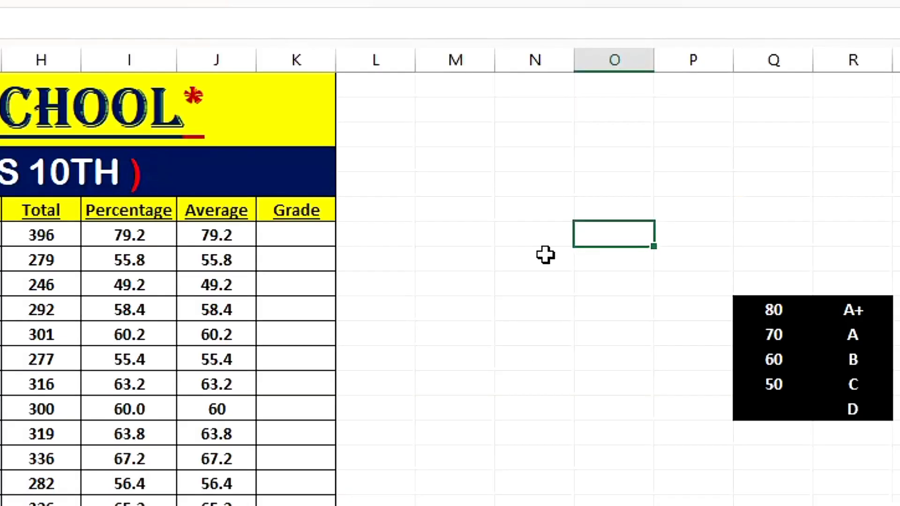
- Start an IF formula in K7 that returns "A+" when the percentage in I7 is >=80
click(302, 236)
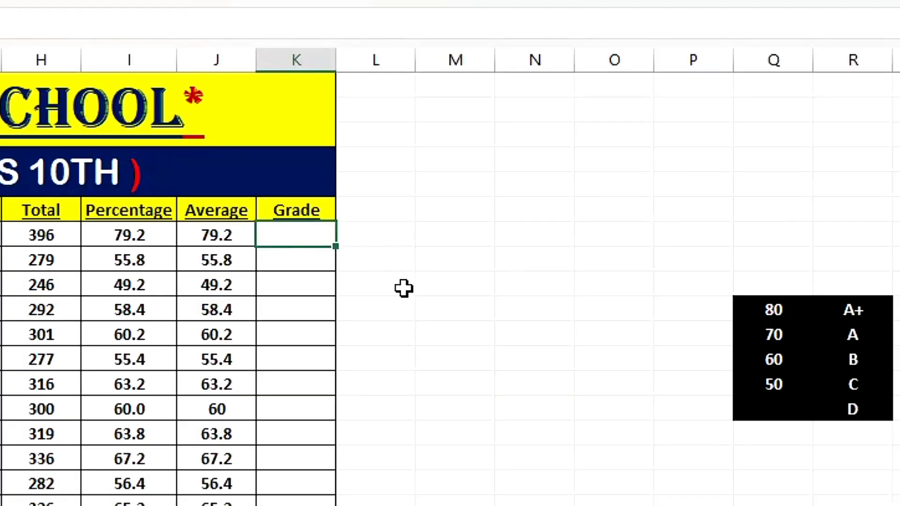
text(=IF)
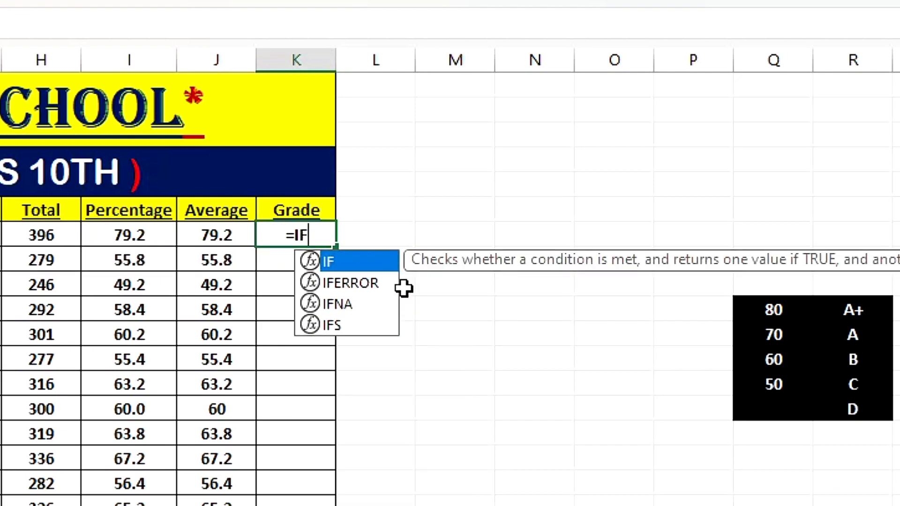
text(()
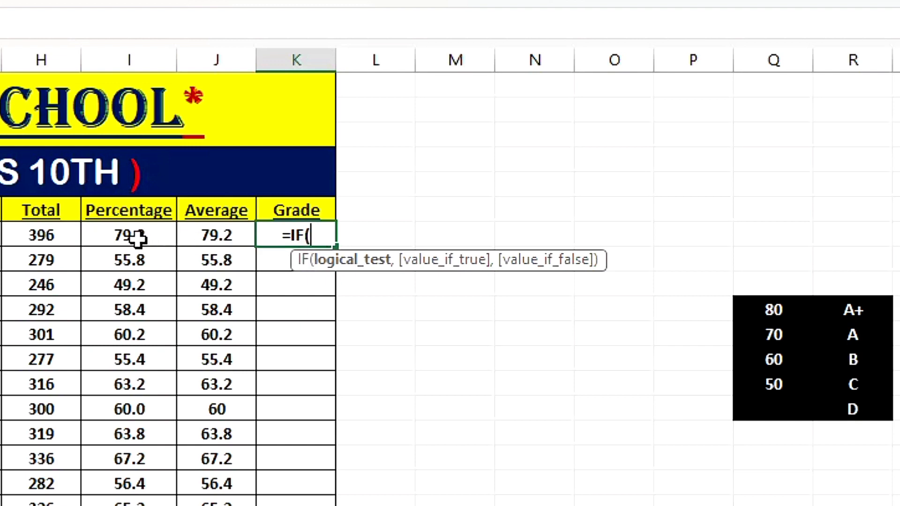
click(137, 239)
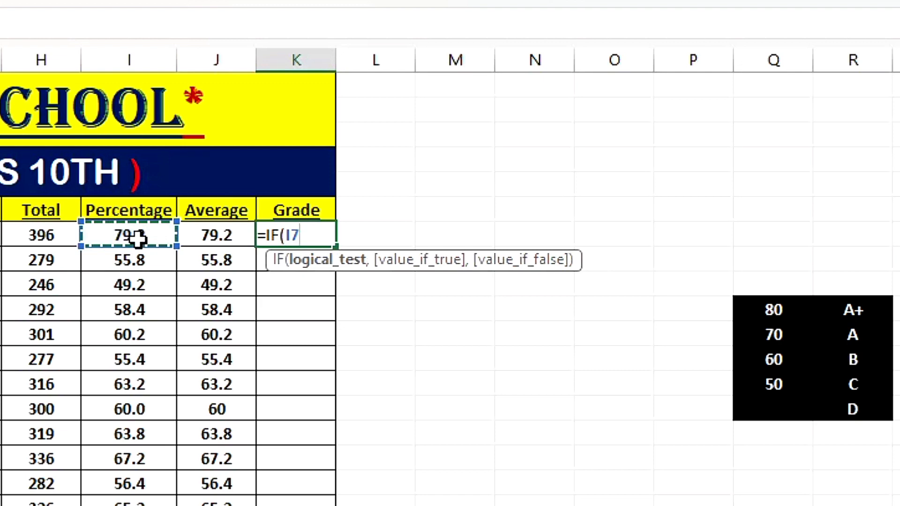
text(>=)
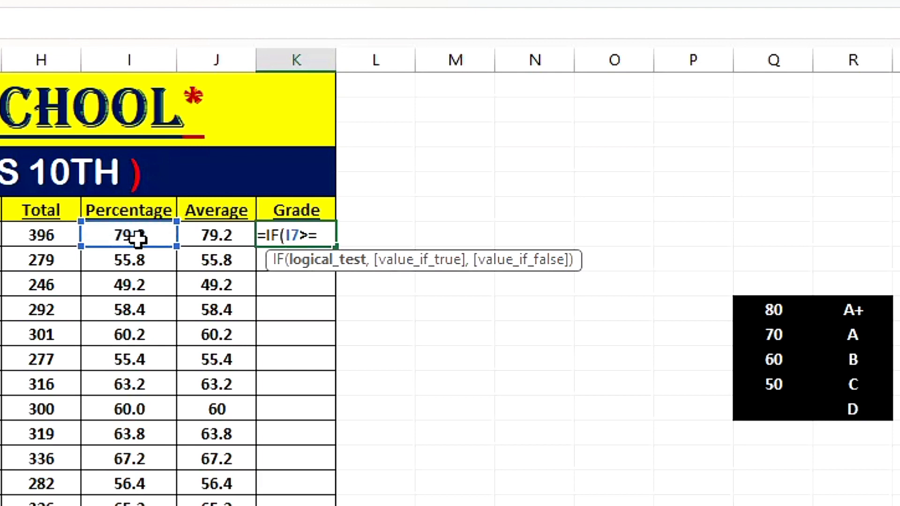
text(80)
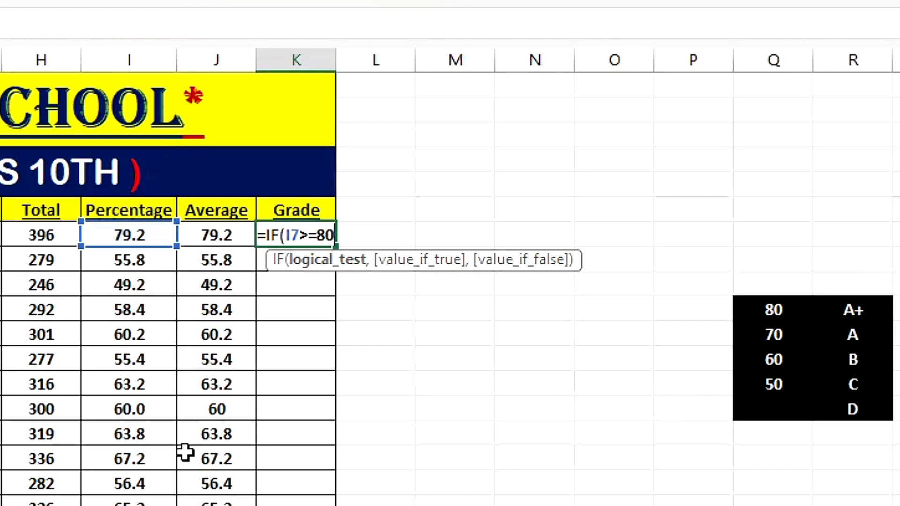
text(,)
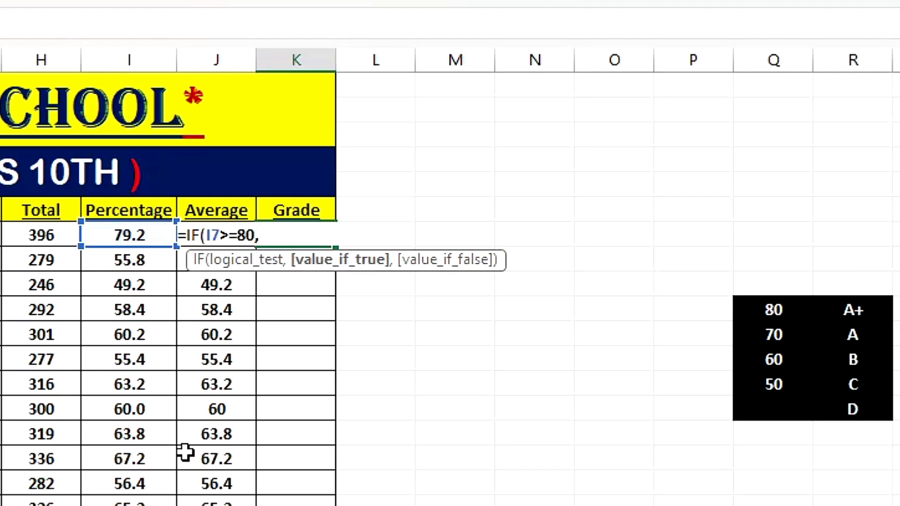
text("A+")
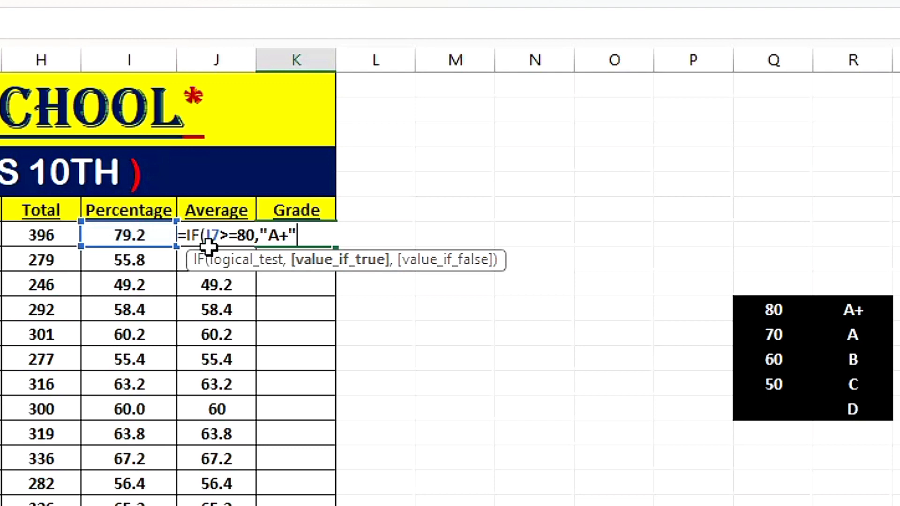
text(,)
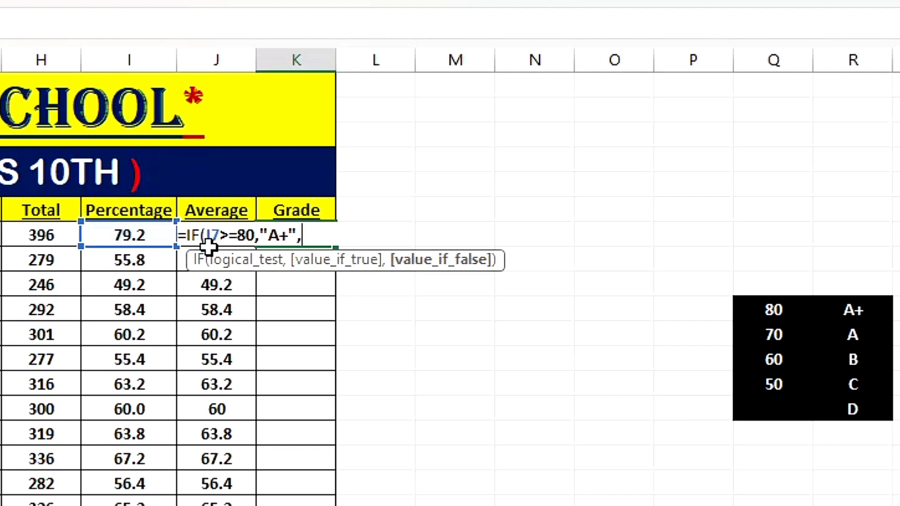
- Nest a second IF as the formula's false value, returning "A" when I7>=70
text(IF)
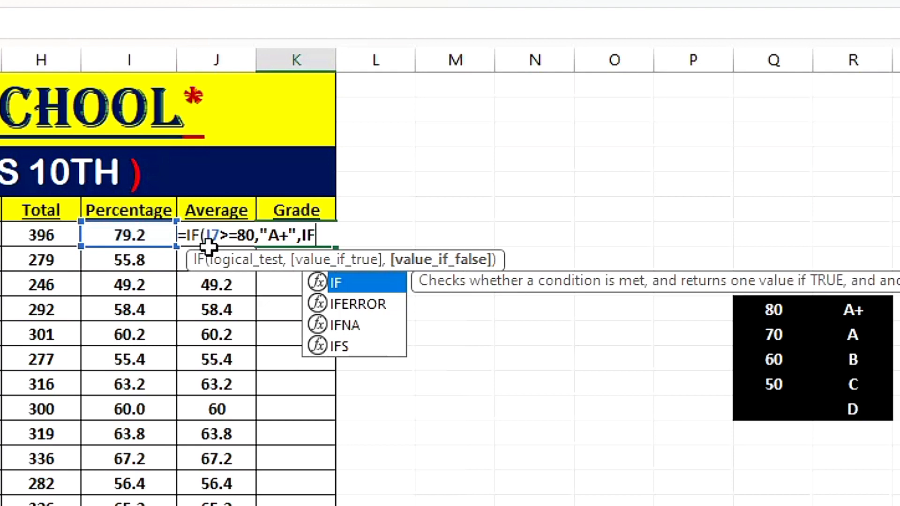
text(()
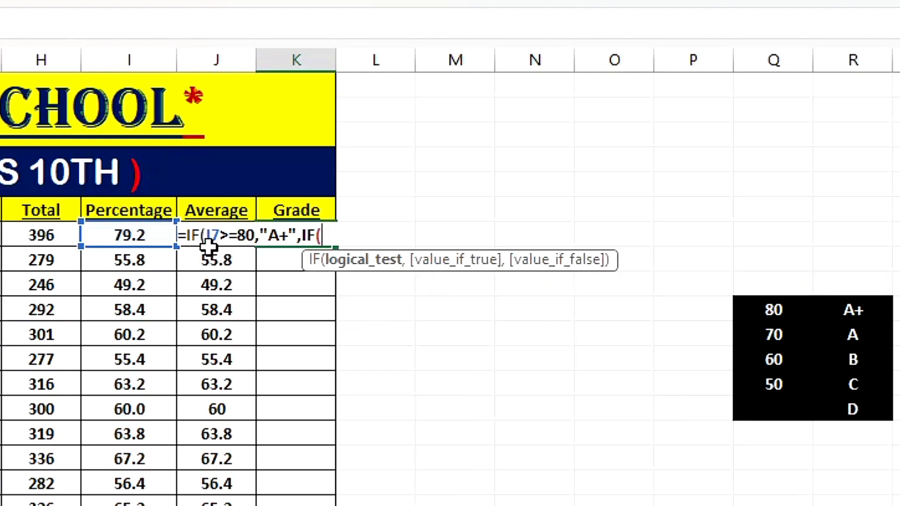
click(115, 239)
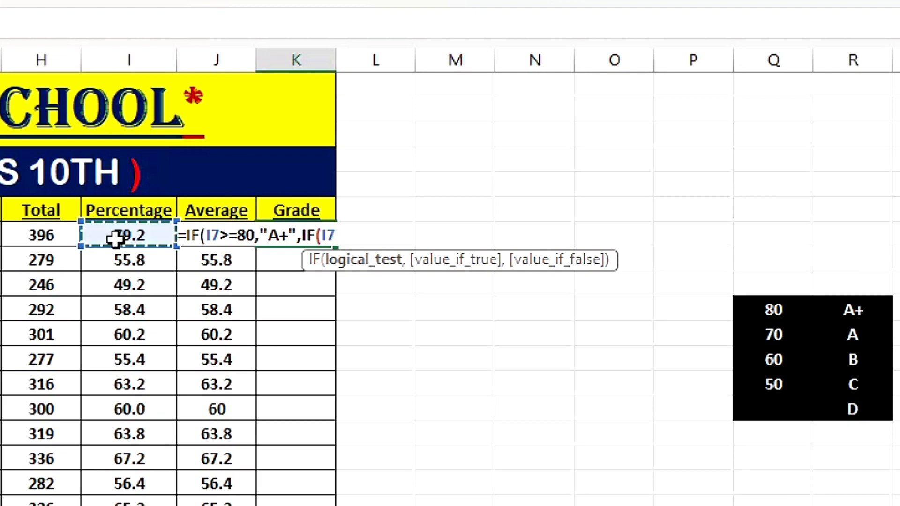
text(>=)
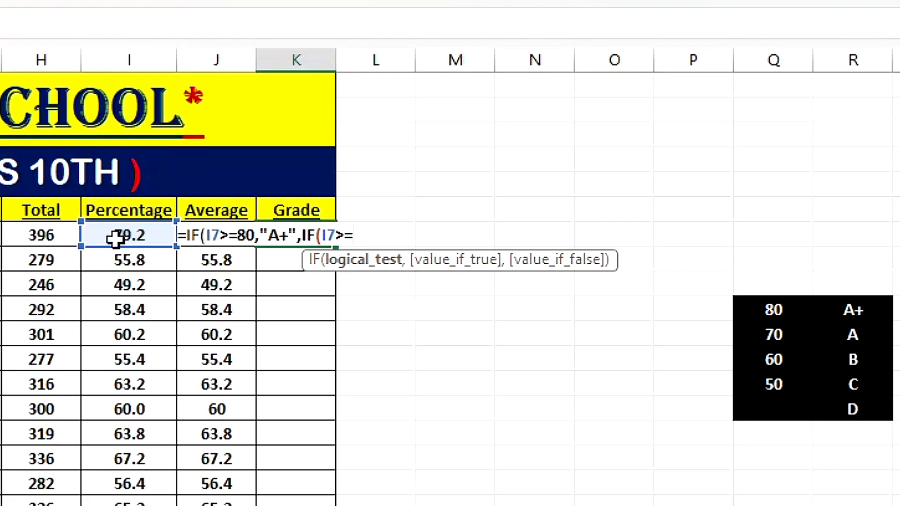
text(70,)
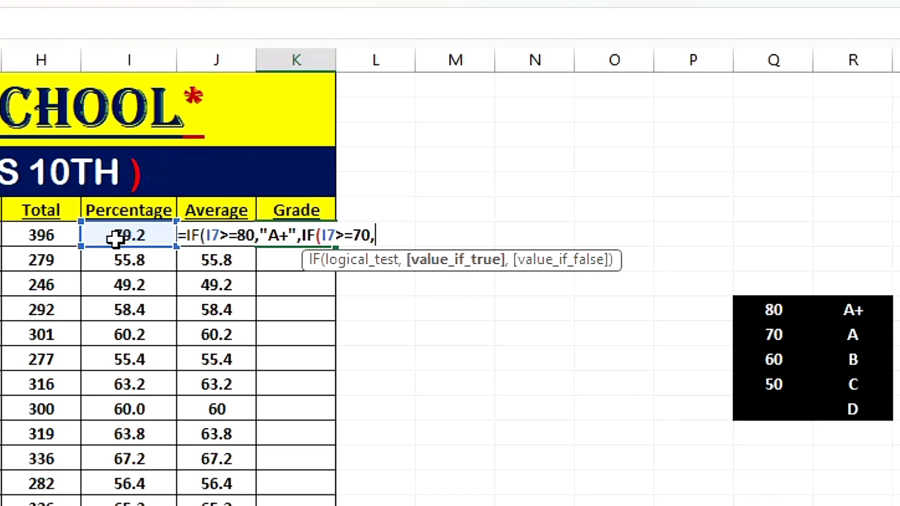
text("A",)
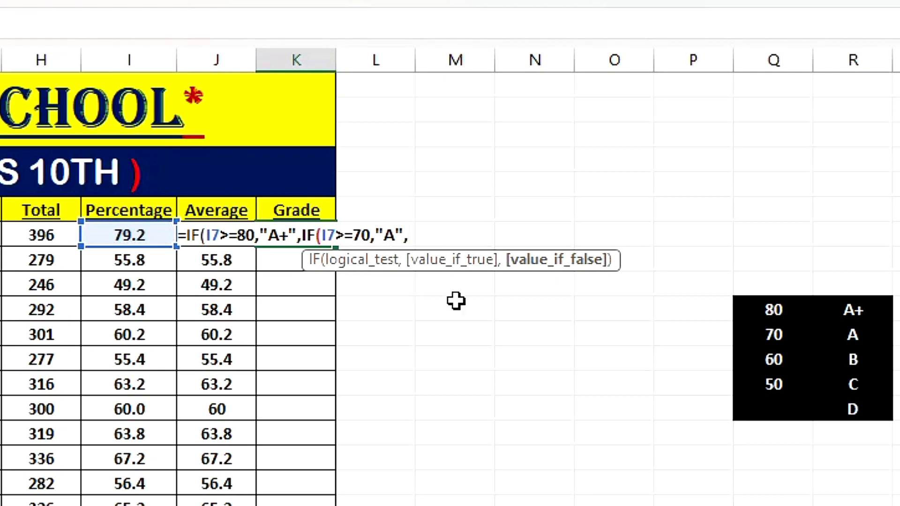
- Nest a third IF in the grade formula that returns "B" when I7>=60
text(IF)
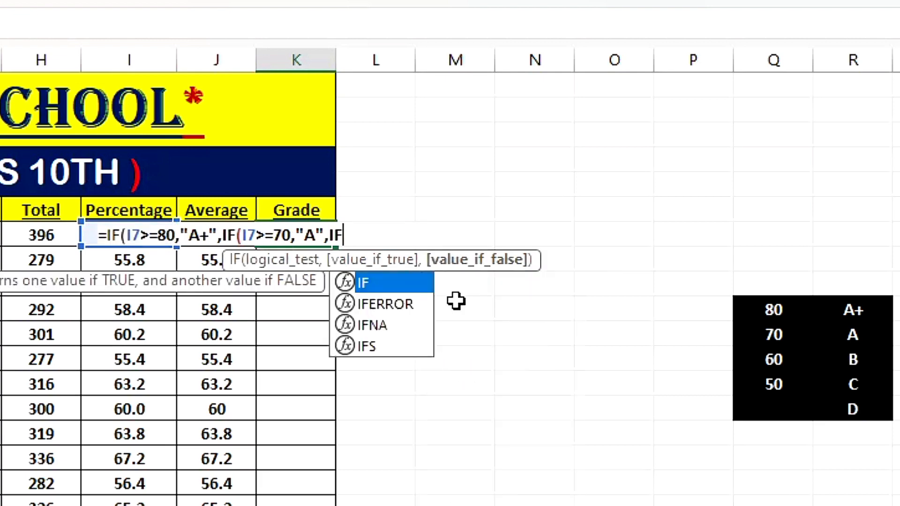
text(()
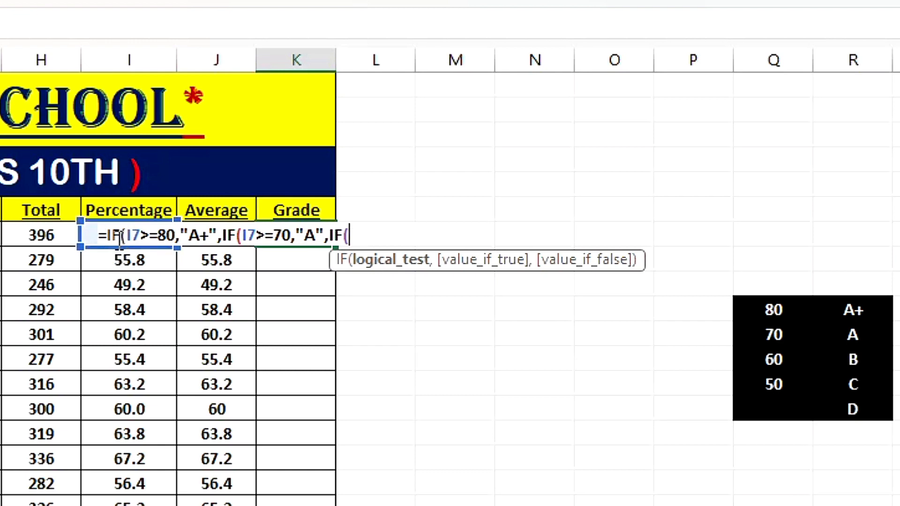
click(90, 235)
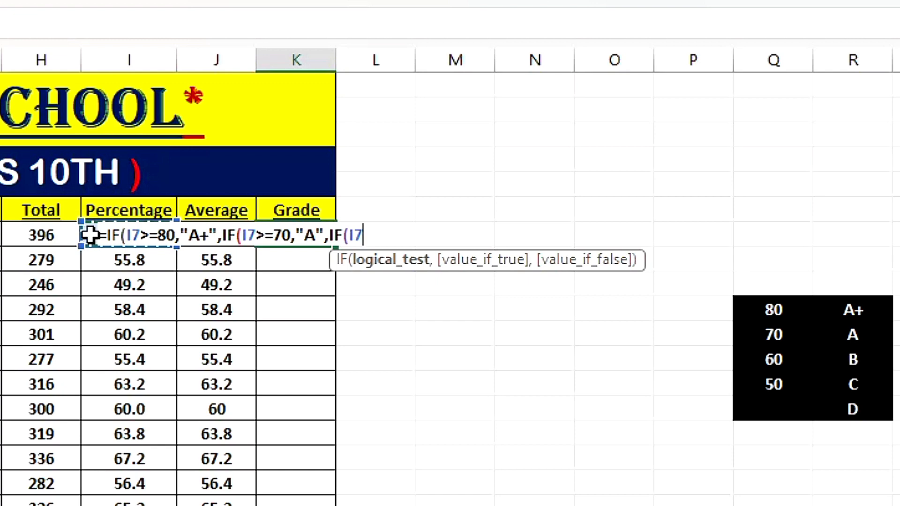
text(>=60)
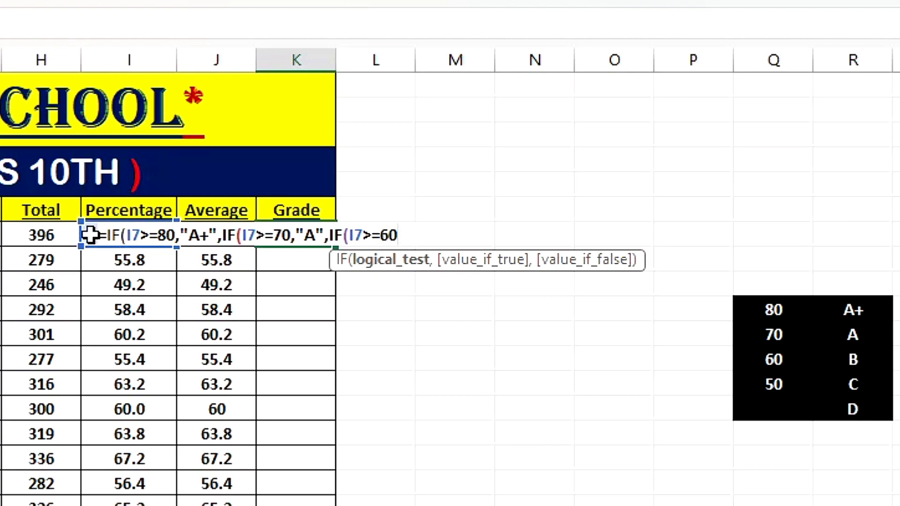
text(,)
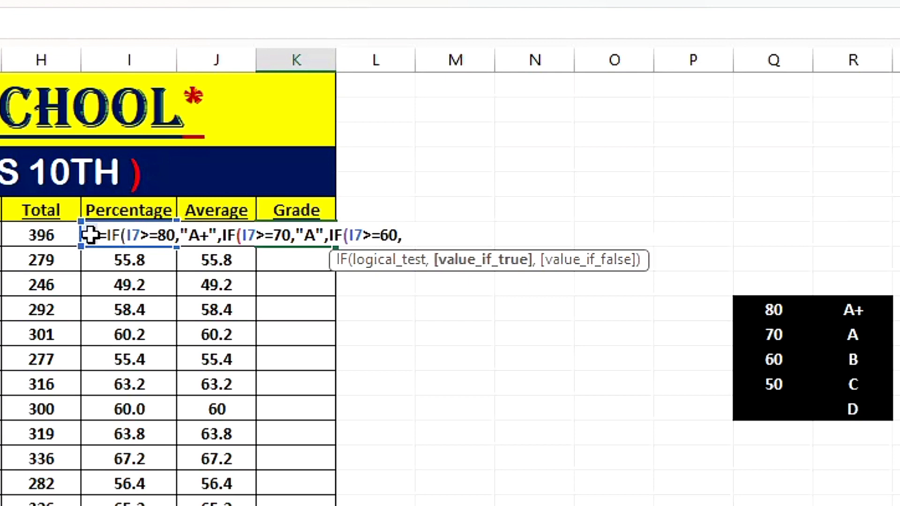
text("B",)
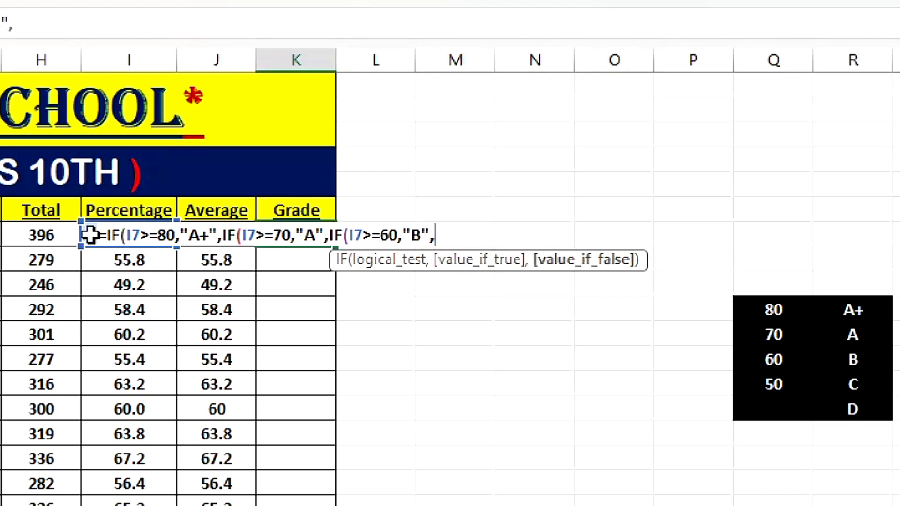
- Nest a fourth IF in the grade formula that returns "C" when I7>=50
text(IF)
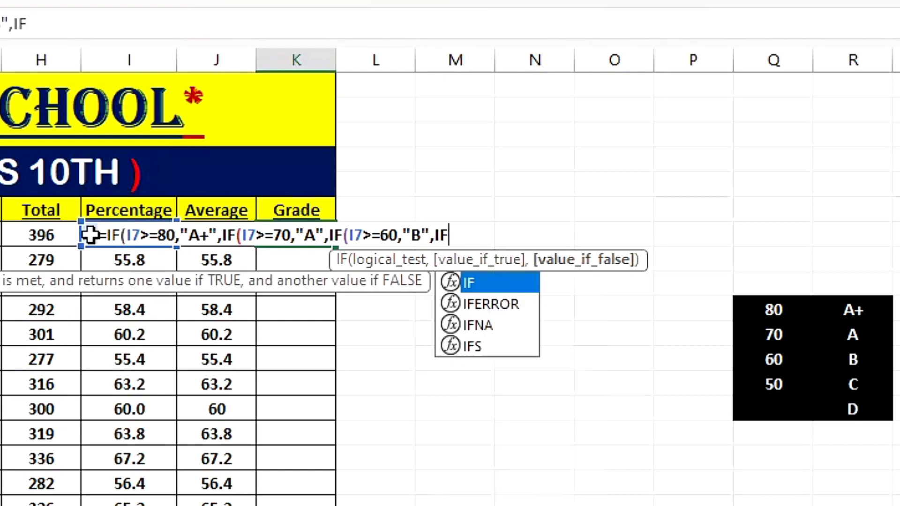
text(()
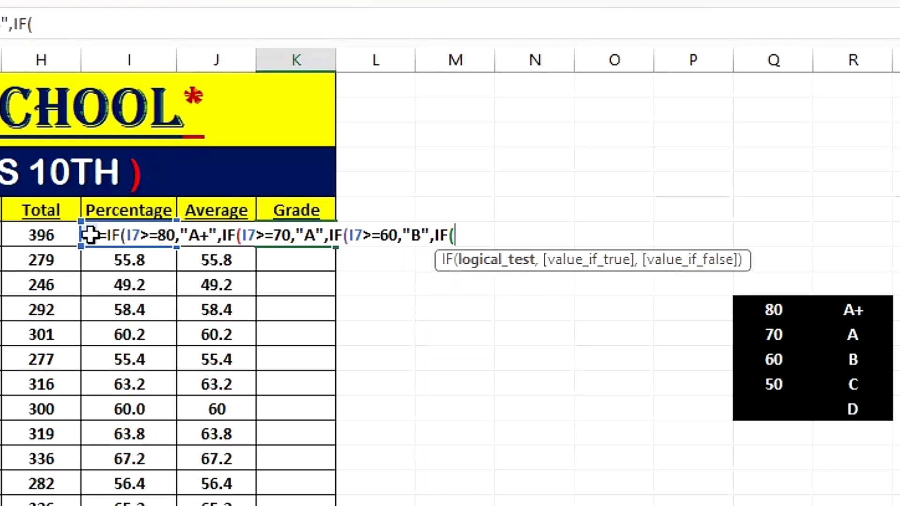
click(90, 234)
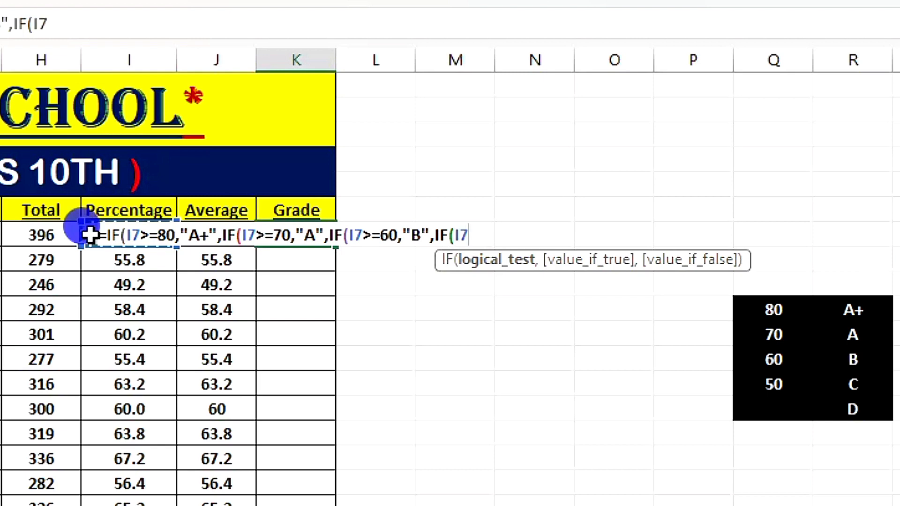
text(>=)
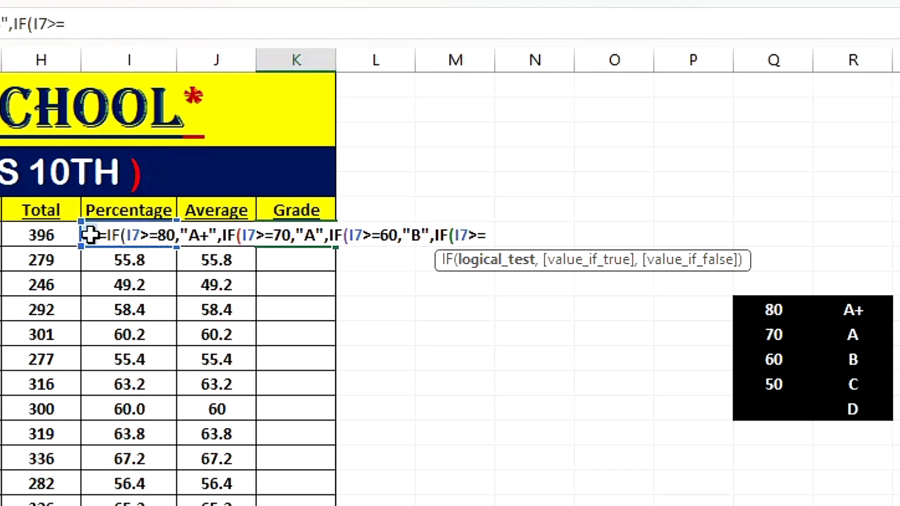
text(50)
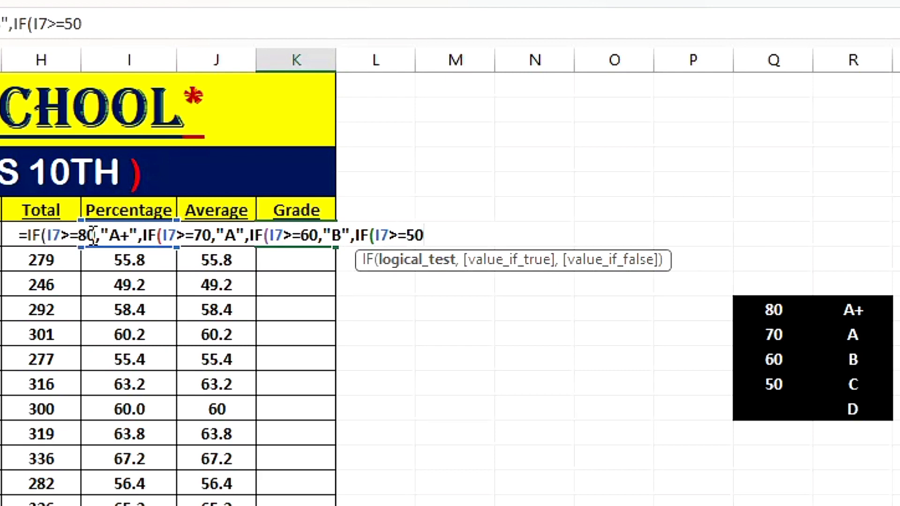
text(,")
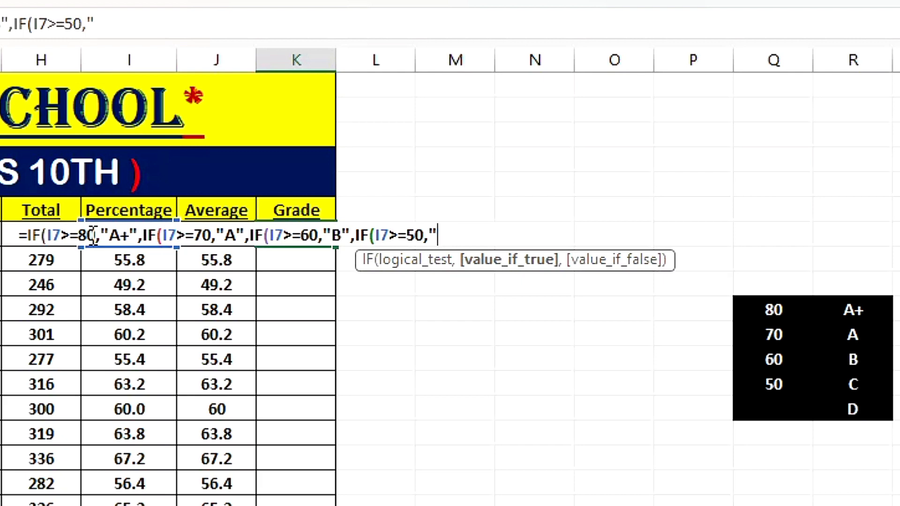
text(C",)
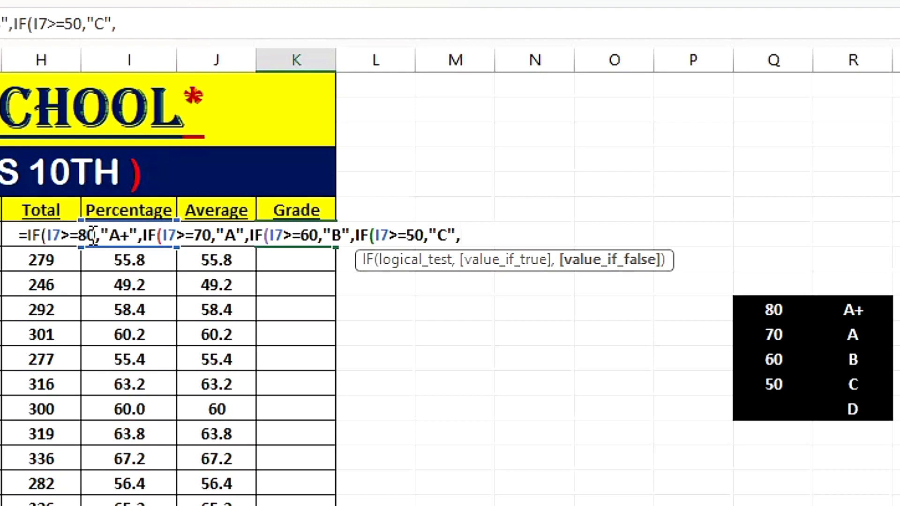
- Finish the K7 formula with "D" as the final false value, close all four IFs and enter it
text("D")
text())
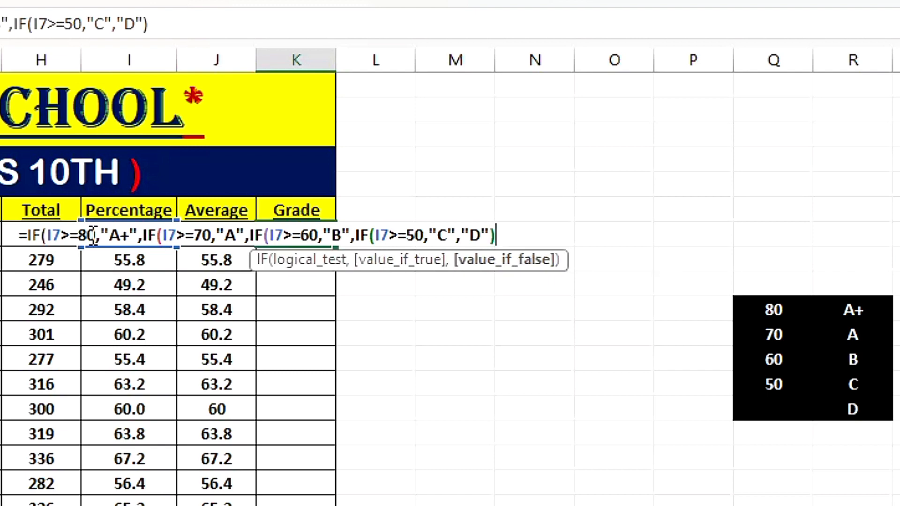
text())))
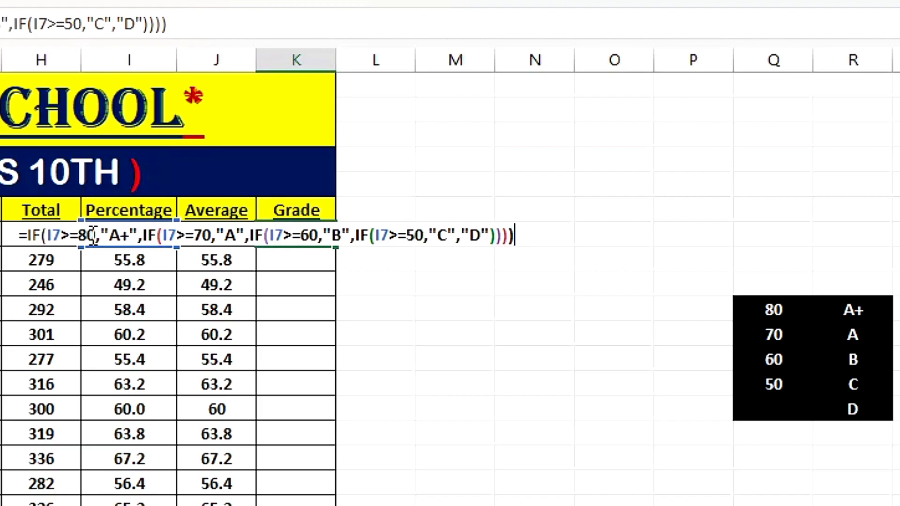
key(Return)
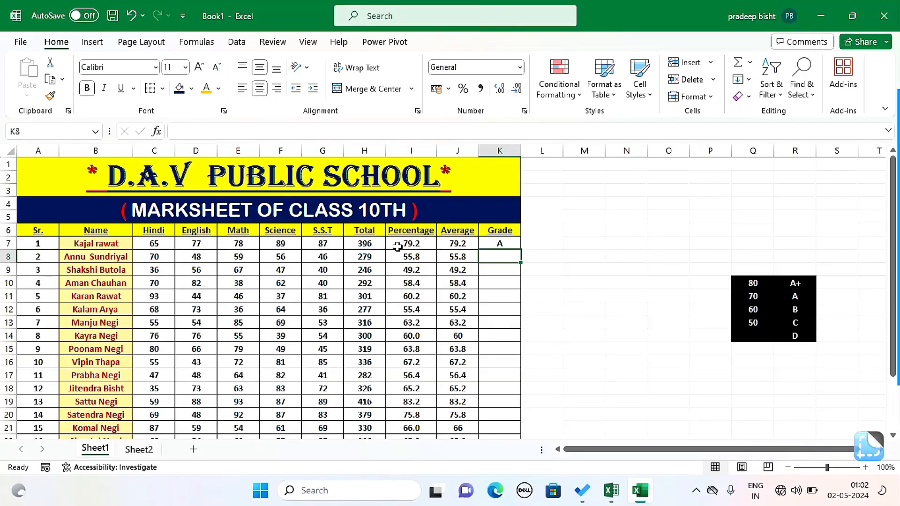
- Fill the grade formula from K7 down the Grade column to the last student in row 26
click(512, 240)
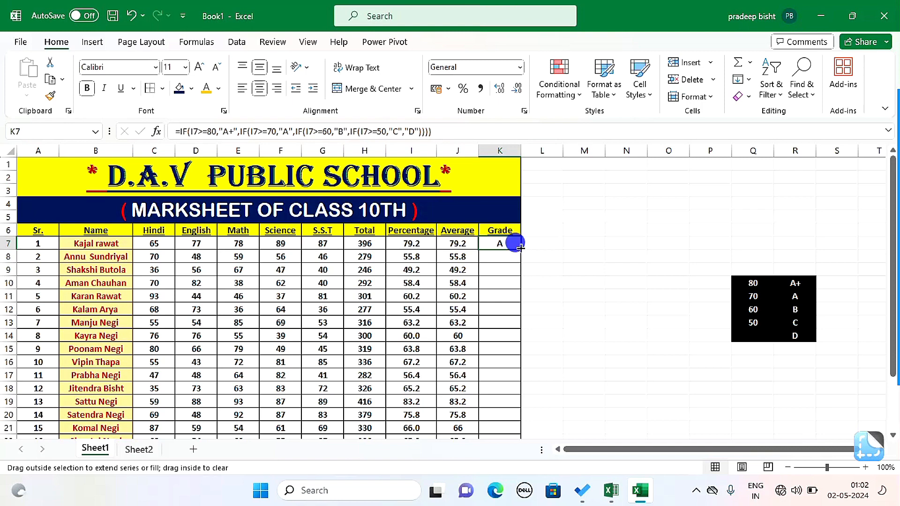
double_click(520, 248)
click(512, 294)
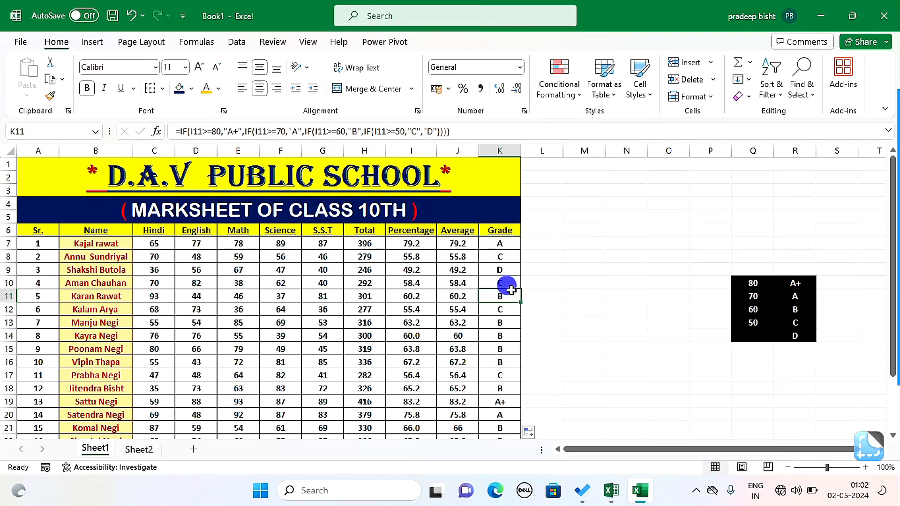
- Check the filled Grade column down to row 26, comparing the grades and formulas of several students with their percentages
scroll(513, 293, down, 2)
scroll(511, 294, down, 2)
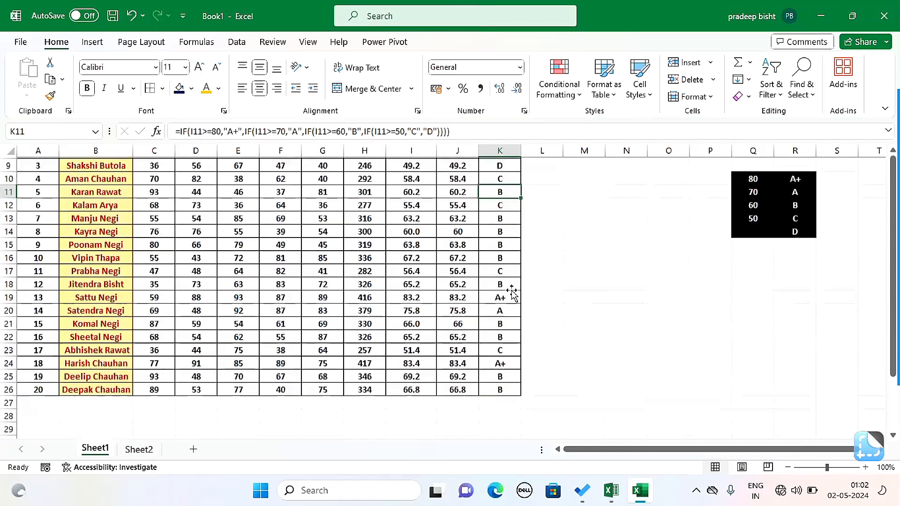
click(512, 281)
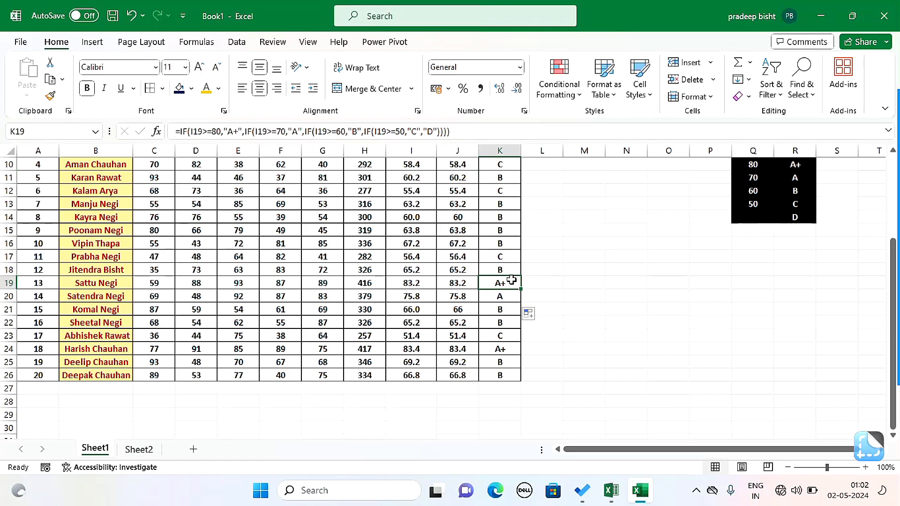
click(504, 348)
click(503, 334)
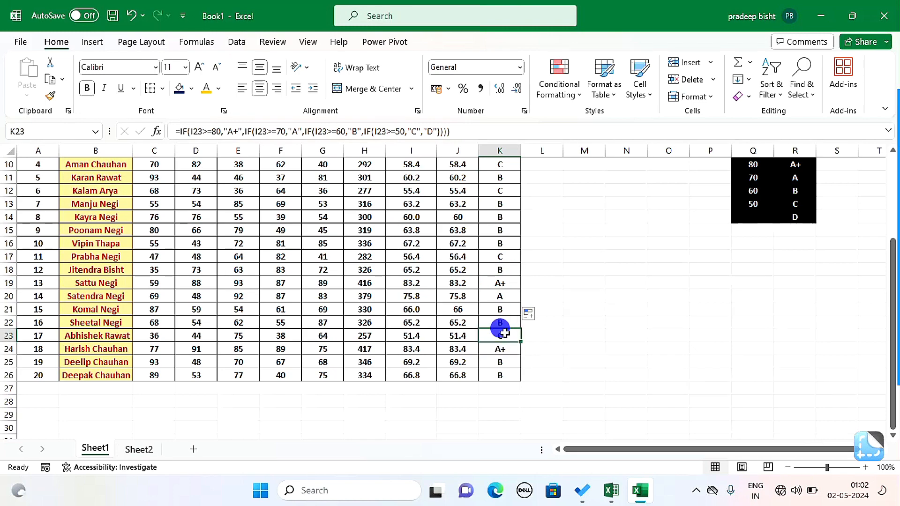
scroll(504, 333, up, 2)
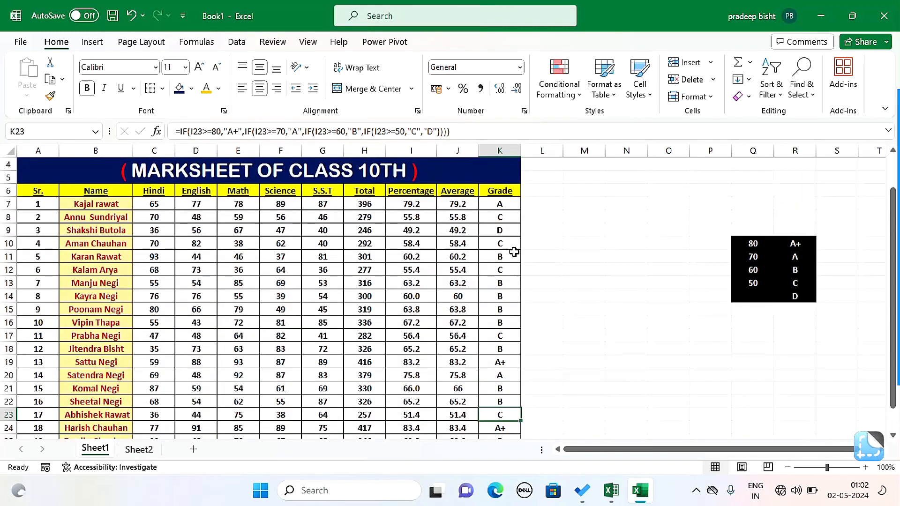
click(499, 227)
scroll(500, 230, up, 1)
scroll(500, 231, down, 1)
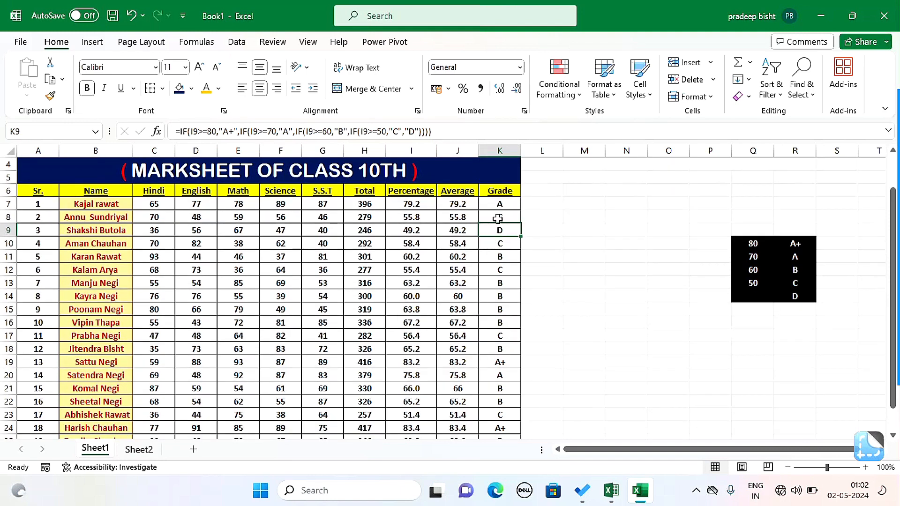
click(497, 205)
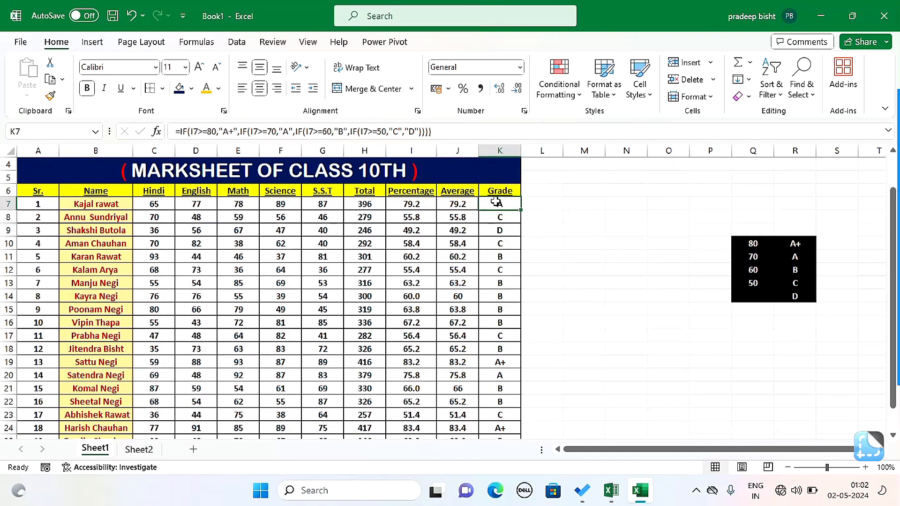